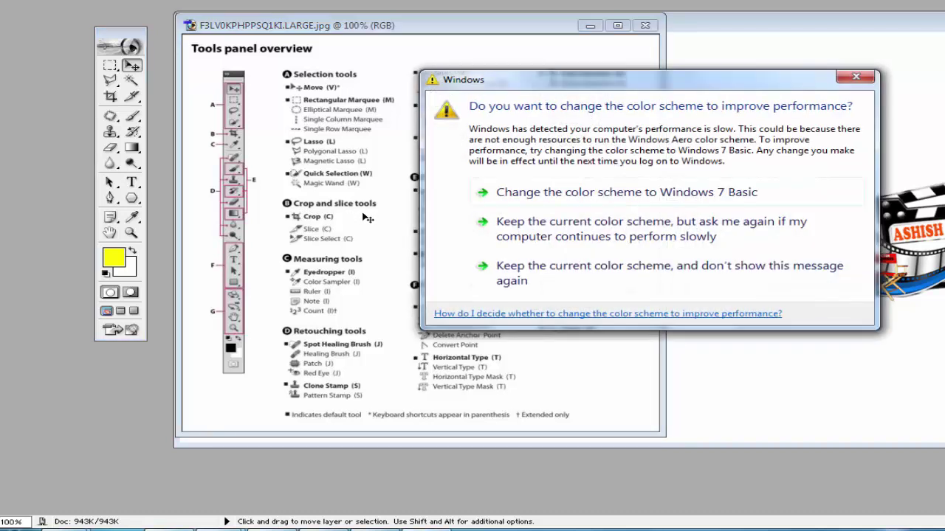
Dismiss the Windows colour-scheme warning dialog.
click(853, 79)
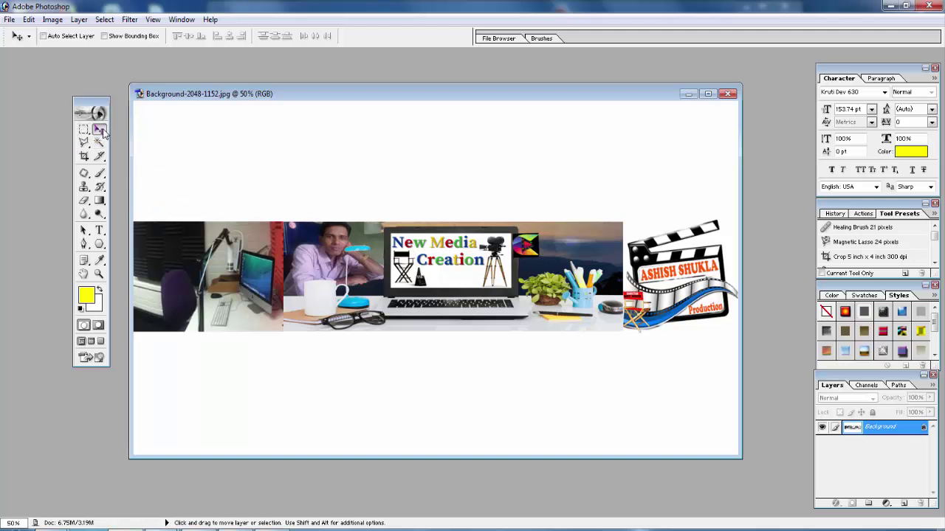
click(83, 130)
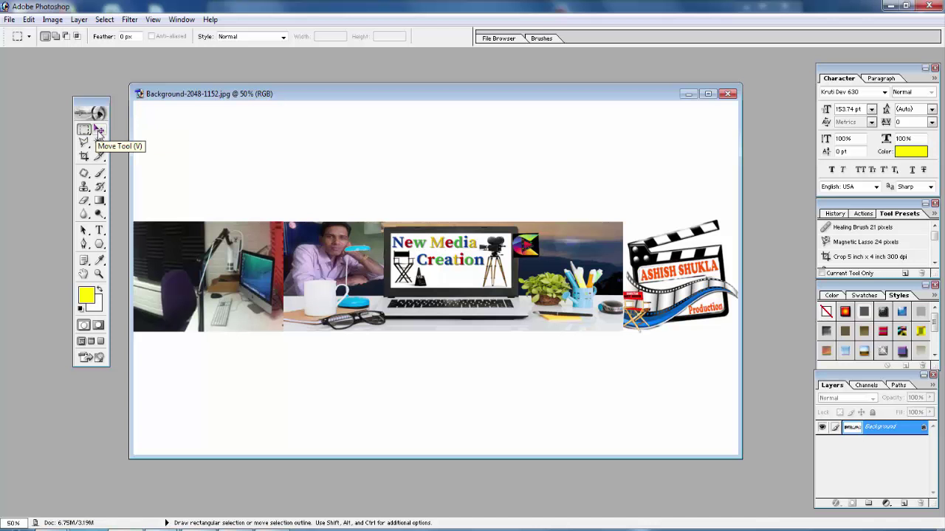
click(99, 130)
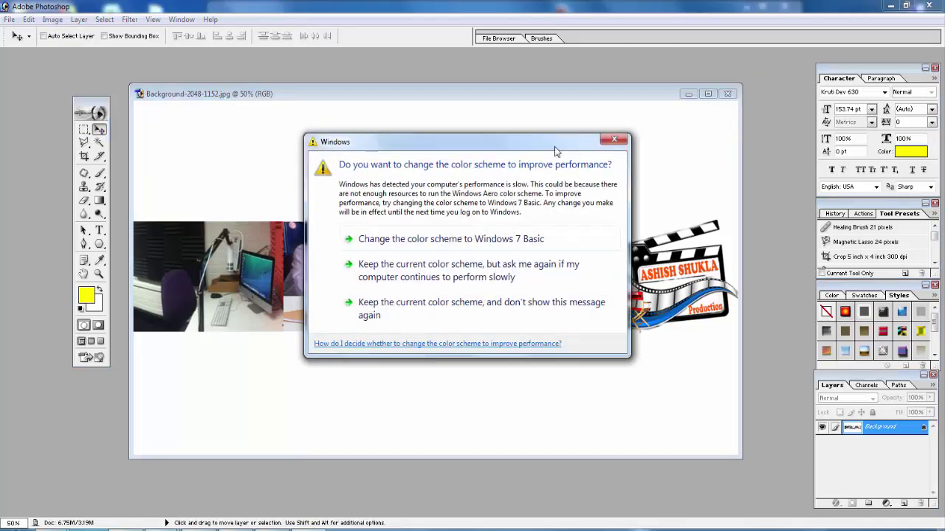
click(614, 140)
key(m)
key(v)
key(m)
key(v)
key(m)
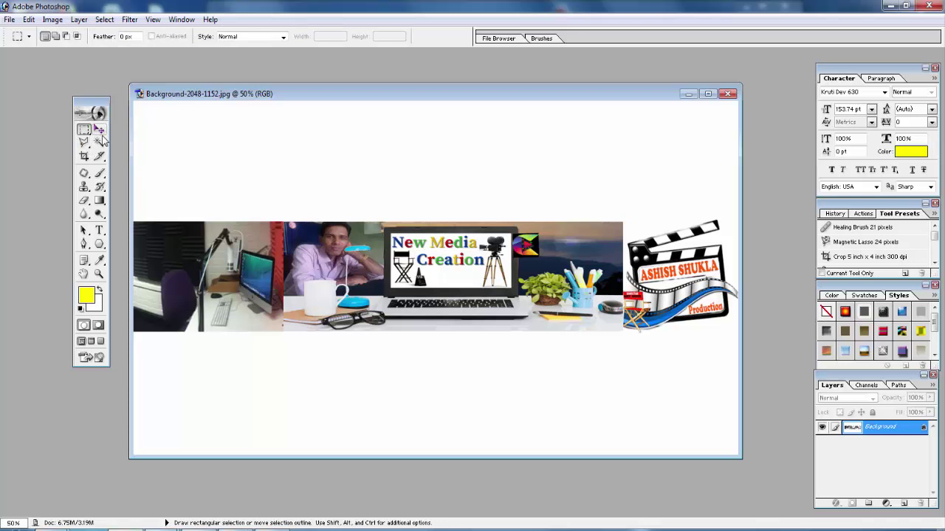
key(v)
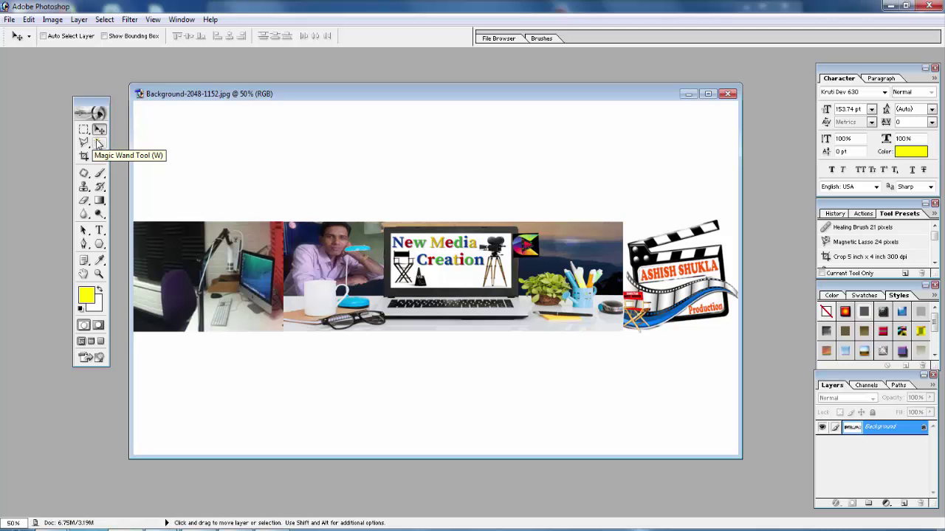
Try the Magic Wand and Polygonal Lasso, ending on the Magic Wand at tolerance 32.
click(100, 143)
key(l)
key(shift+l)
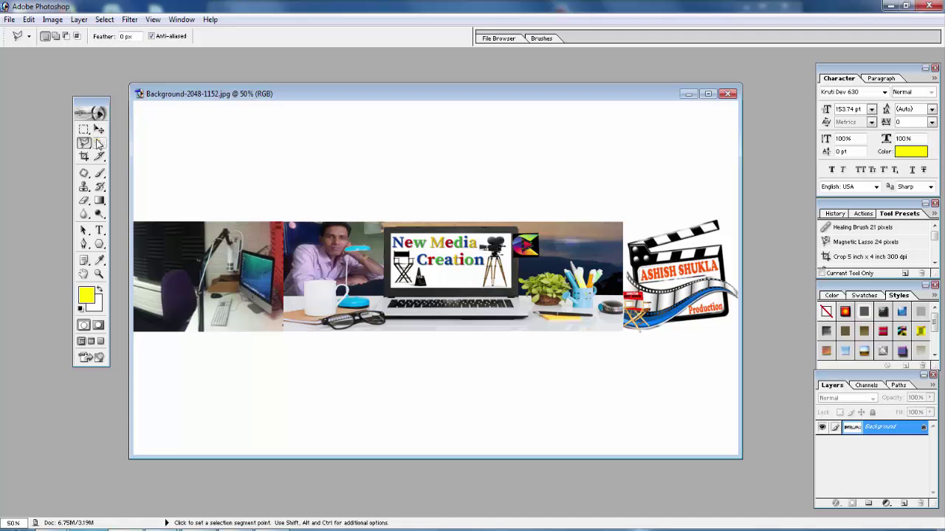
click(100, 143)
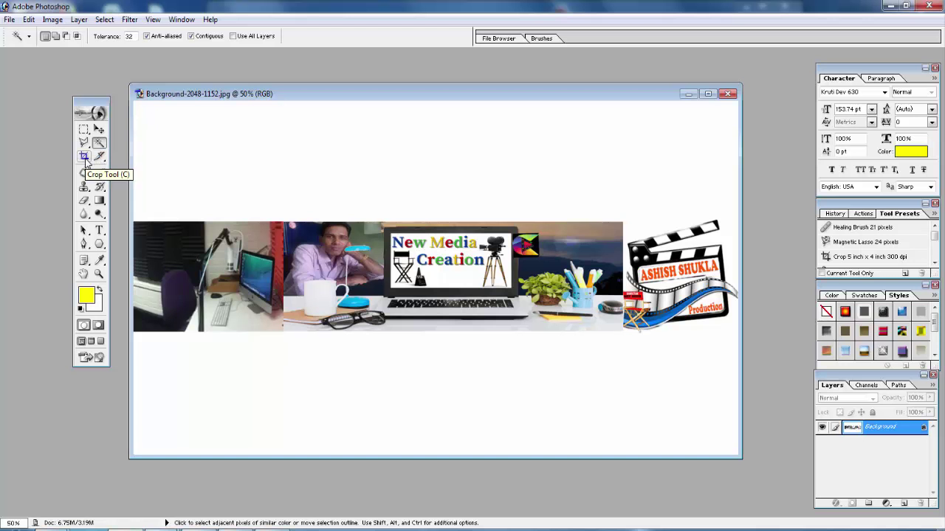
Cycle through Crop, Slice and Patch, ending on the Brush at 100% opacity and flow.
click(84, 157)
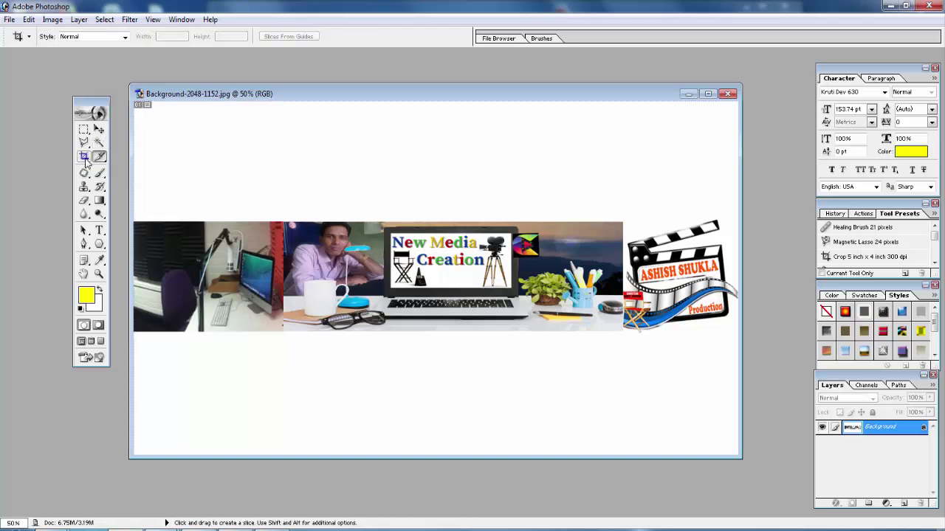
key(k)
click(85, 163)
key(k)
click(86, 162)
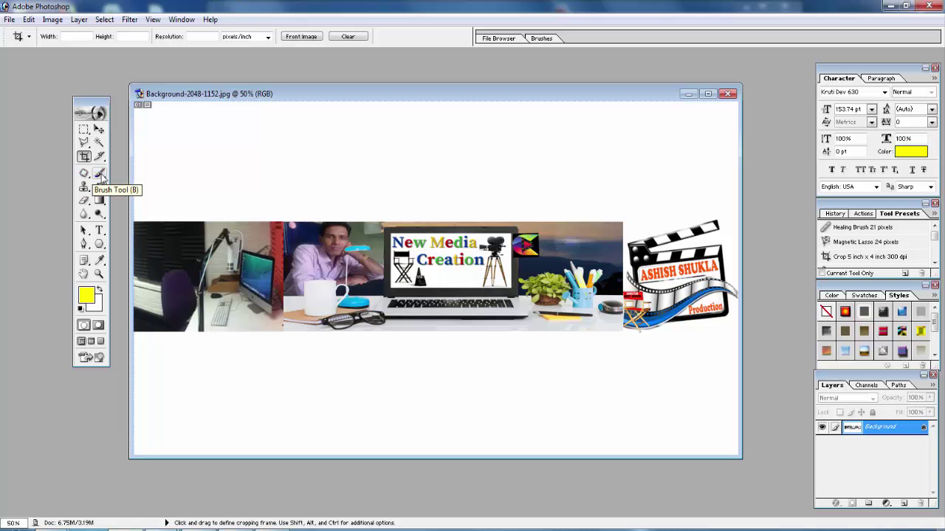
key(j)
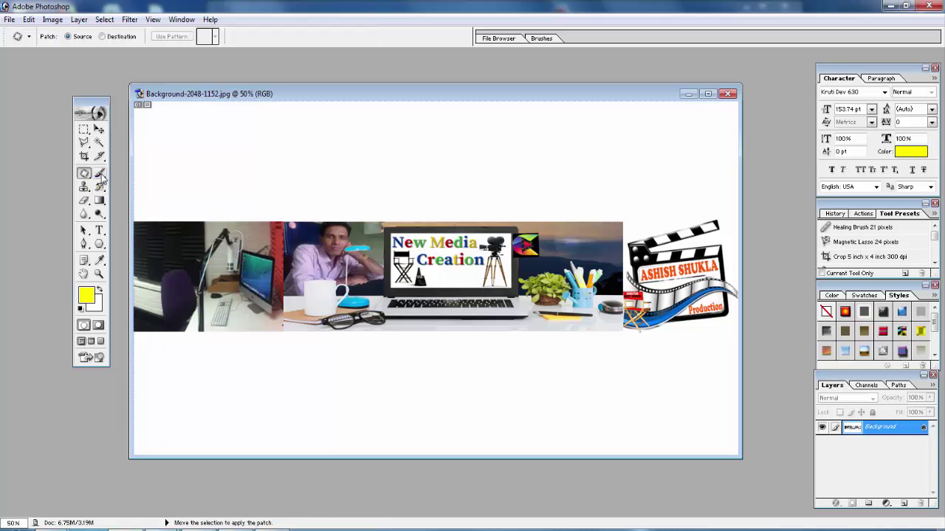
click(101, 174)
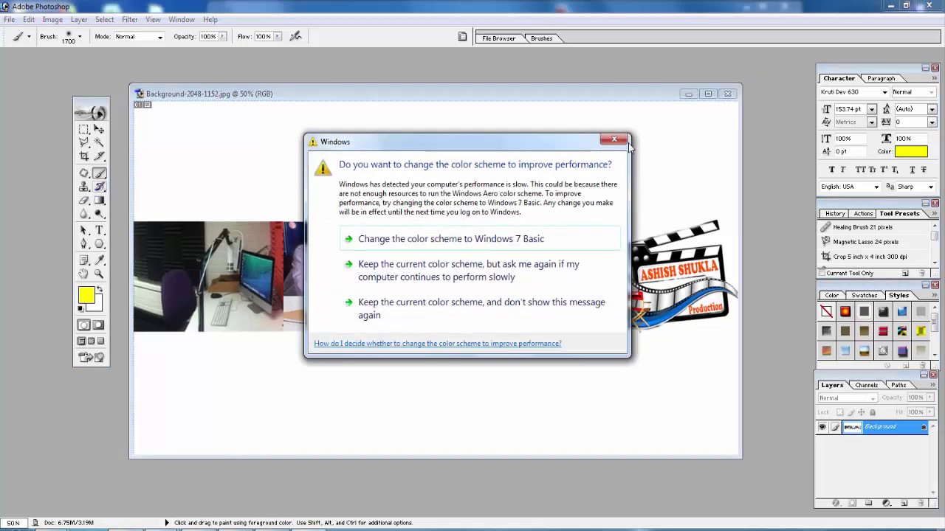
Close the Windows warning and try History Brush, Clone Stamp, Gradient, ending on Eraser.
click(614, 140)
click(99, 188)
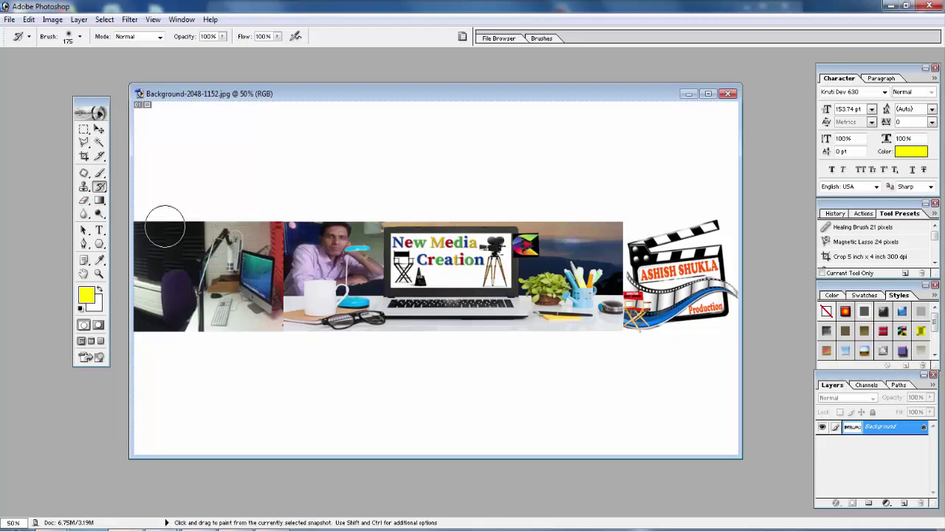
key(s)
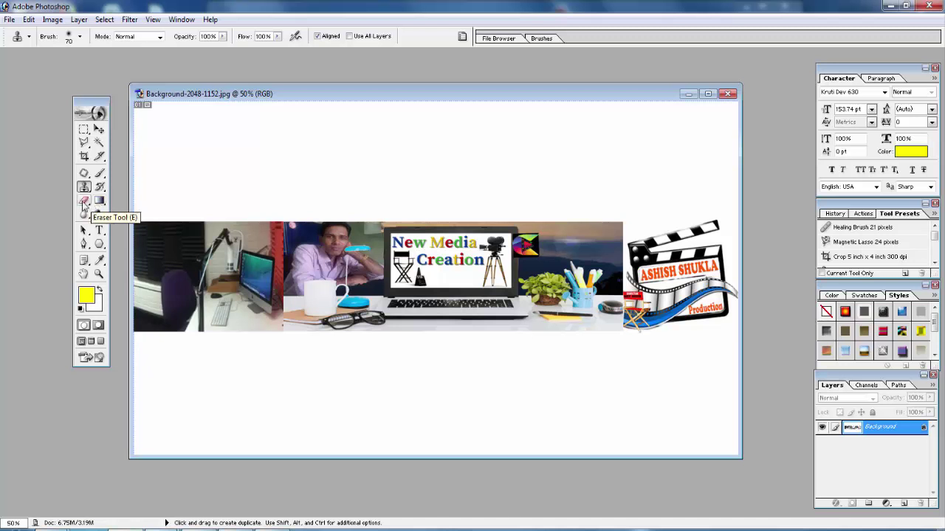
key(g)
key(e)
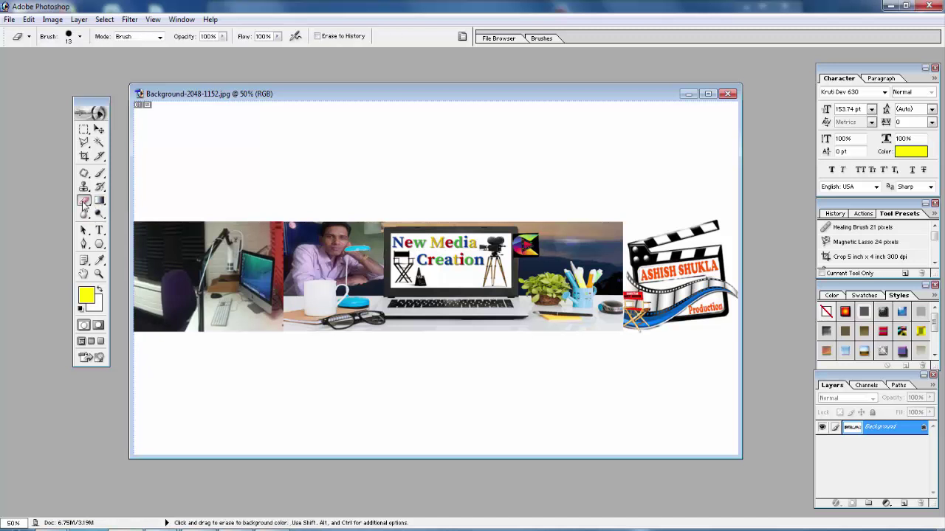
key(g)
click(83, 201)
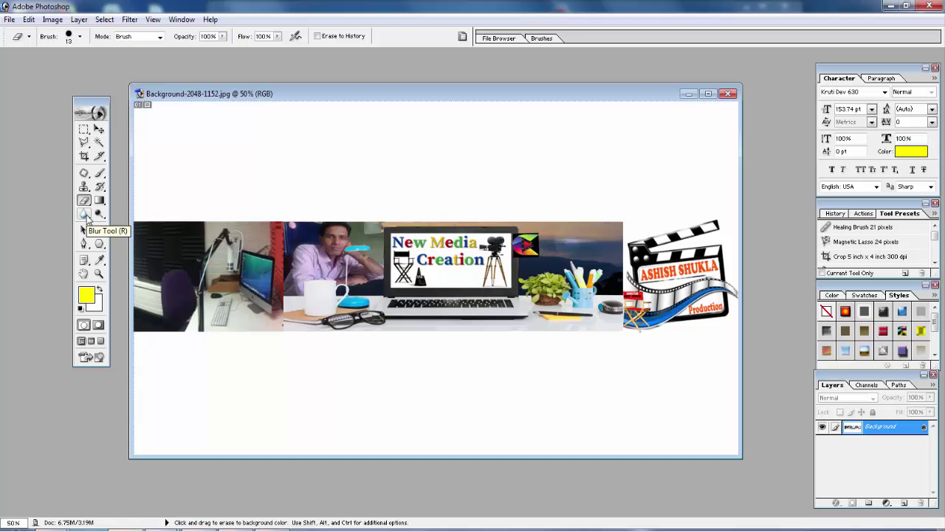
Select the Blur tool and resize its brush to 125 with the bracket keys.
click(85, 215)
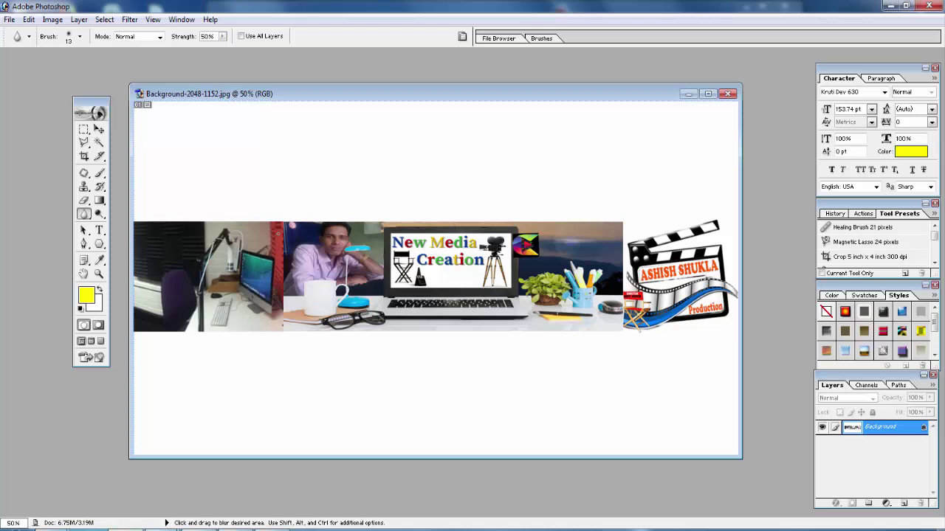
key(bracketright)
key(bracketright)
key(bracketright)
key(bracketright)
key(bracketright)
key(bracketright)
key(bracketright)
key(bracketright)
key(bracketright)
key(bracketright)
key(bracketright)
key(bracketleft)
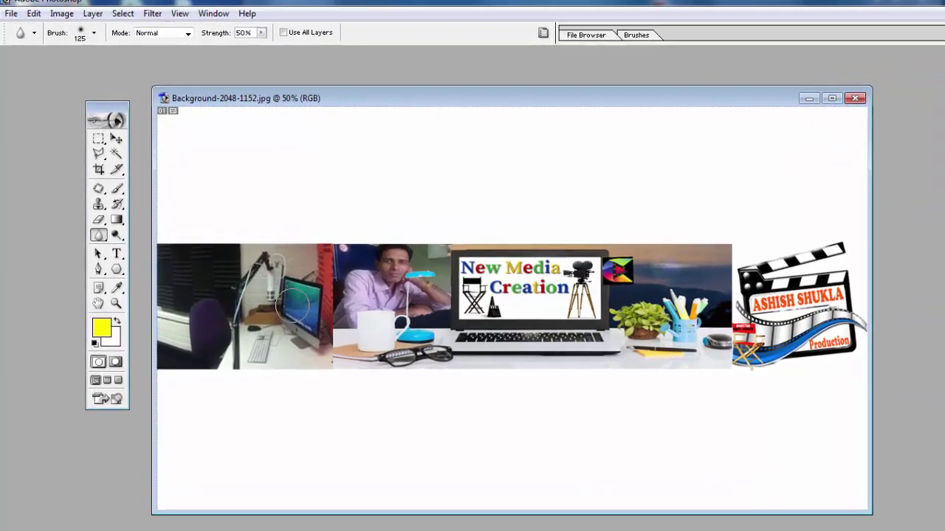
After the Move tool, add a text layer, type '16666', then backspace it away.
click(124, 143)
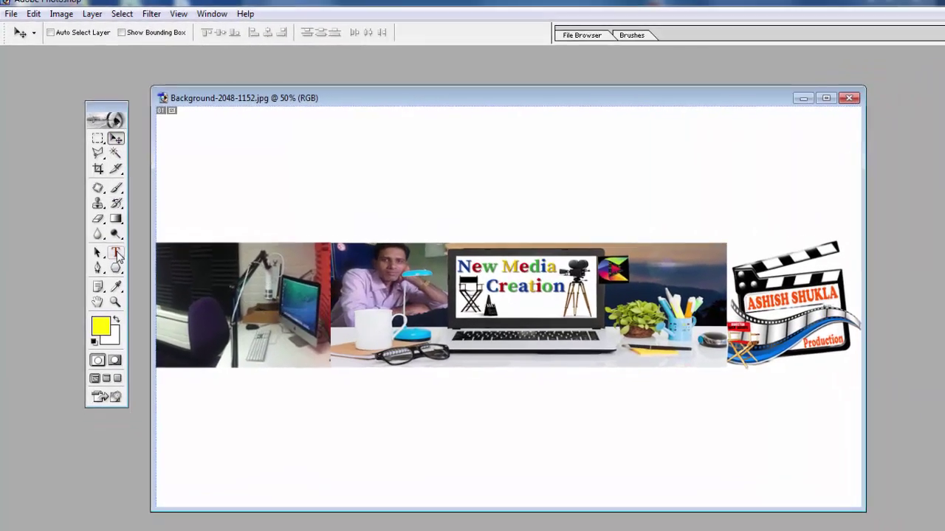
click(124, 264)
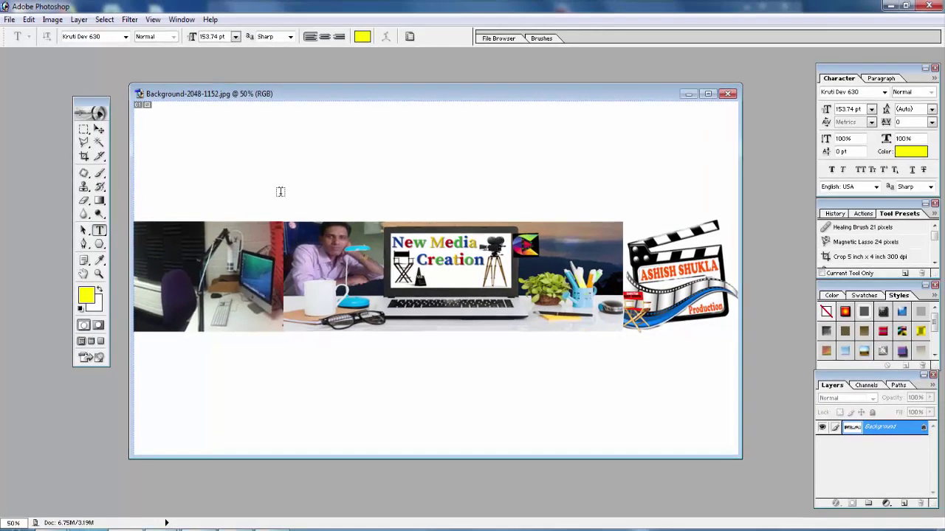
click(280, 192)
text(16666)
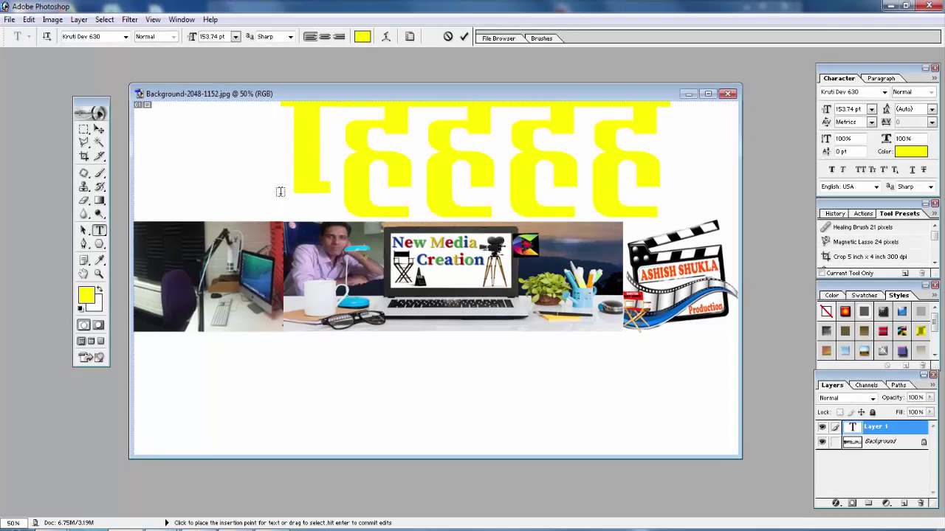
key(BackSpace)
key(BackSpace)
key(BackSpace)
key(BackSpace)
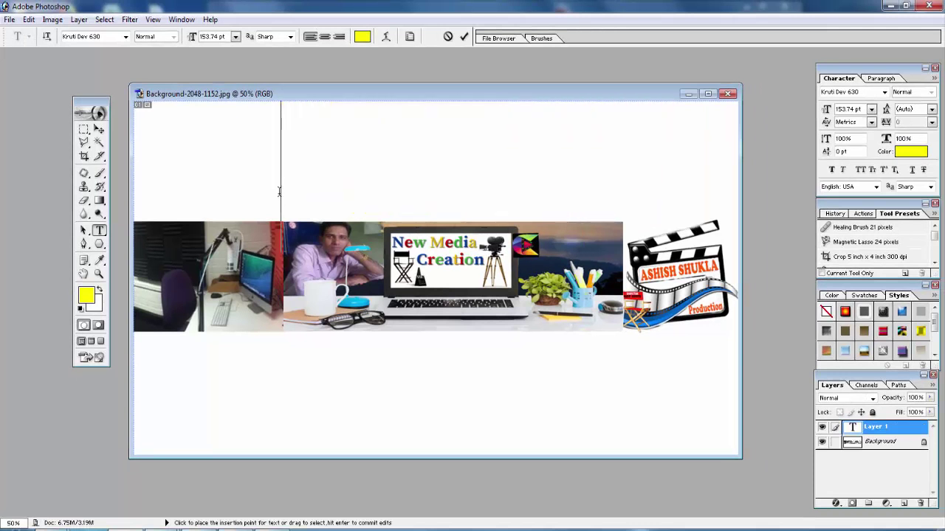
click(83, 232)
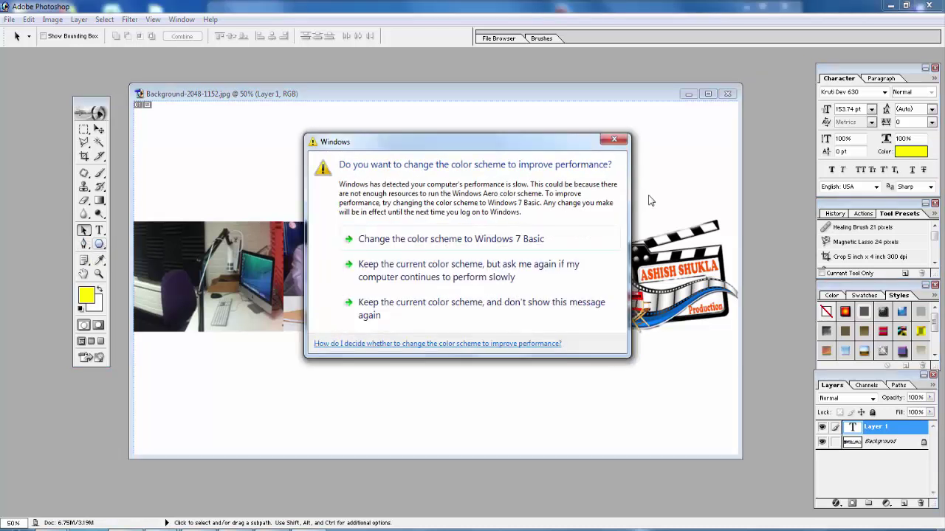
Close the reappeared Windows colour-scheme warning.
click(614, 141)
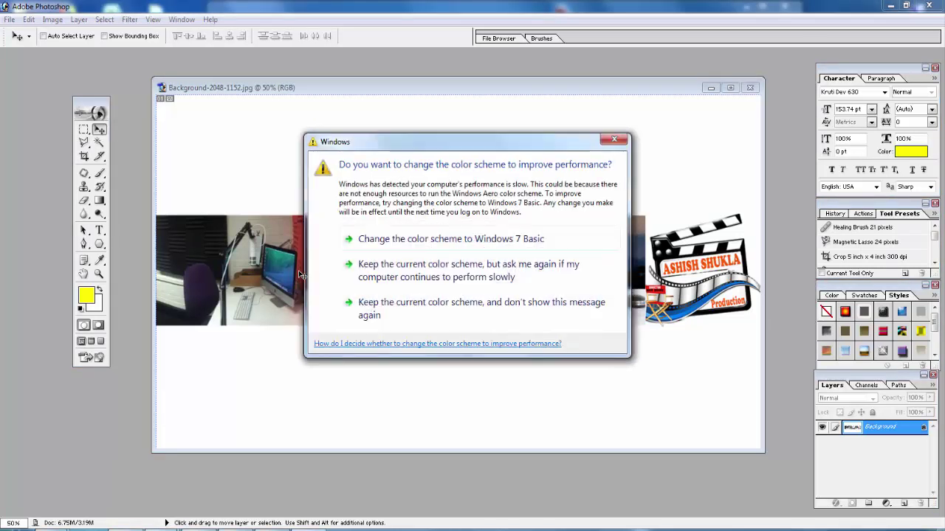
Dismiss the colour-scheme warning once more, leaving the banner in view.
click(614, 140)
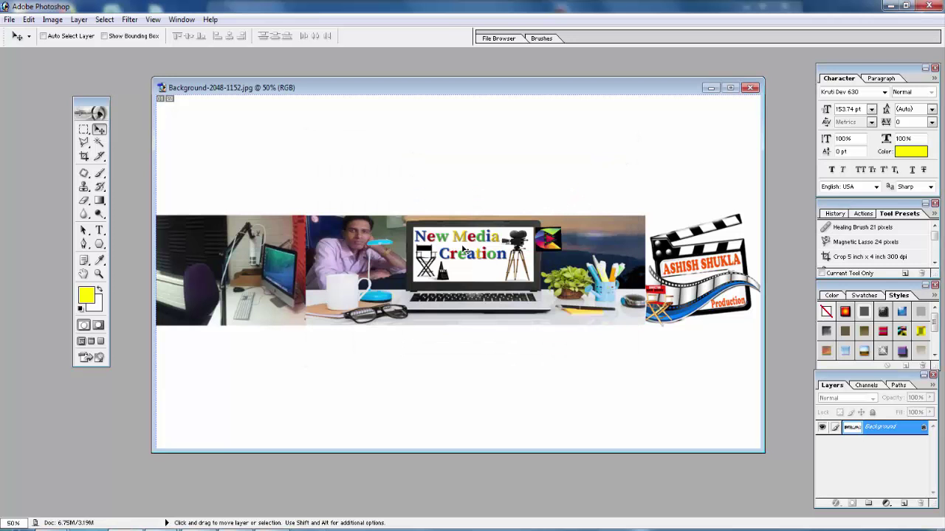